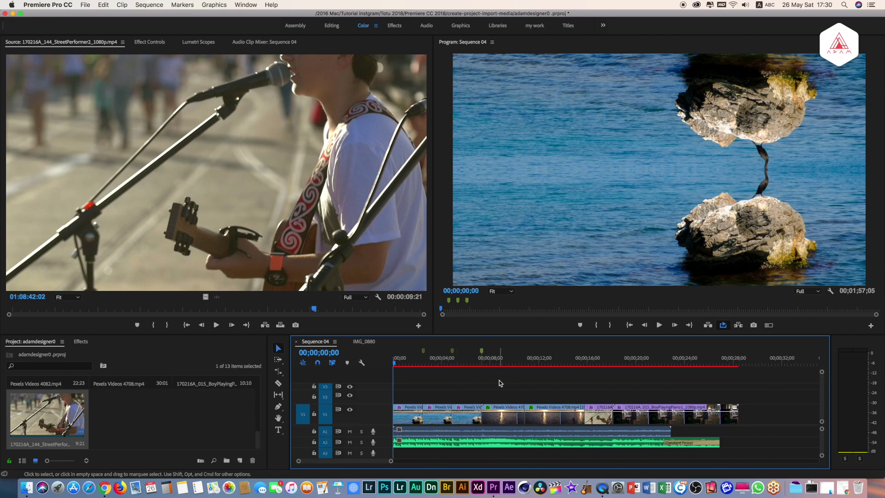
Scrub to the Pexels Videos 4082 beach clip and set it to frame size.
{"action": "scroll", "coordinate": [504, 383], "scroll_direction": "down", "scroll_amount": 5}
{"action": "scroll", "coordinate": [505, 383], "scroll_direction": "down", "scroll_amount": 5}
{"action": "scroll", "coordinate": [505, 383], "scroll_direction": "down", "scroll_amount": 5}
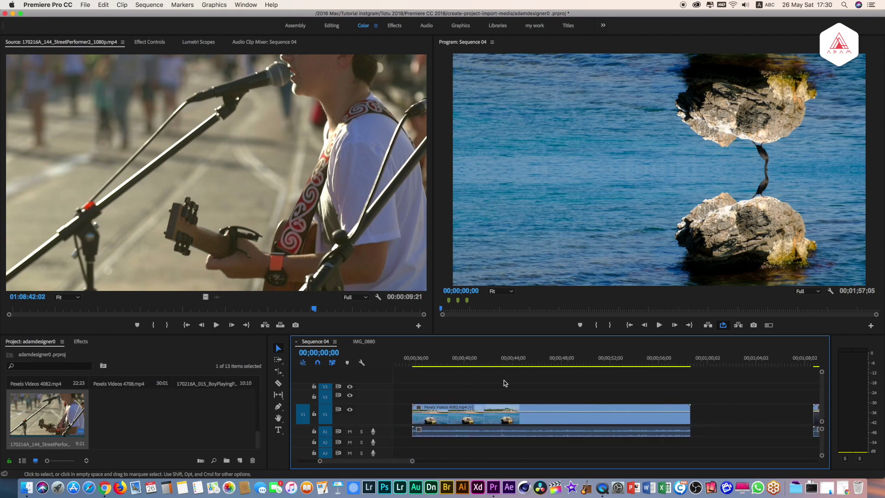
{"action": "left_click_drag", "start_coordinate": [445, 362], "coordinate": [466, 361]}
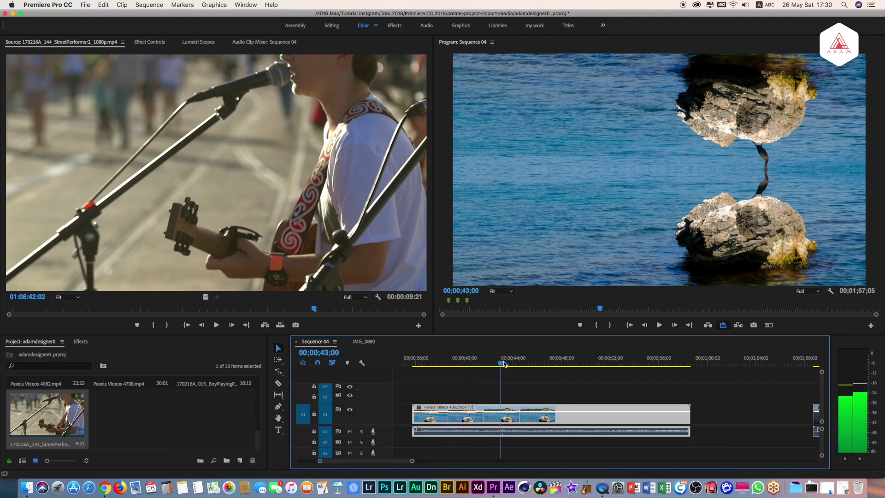
{"action": "left_click_drag", "start_coordinate": [525, 366], "coordinate": [532, 365]}
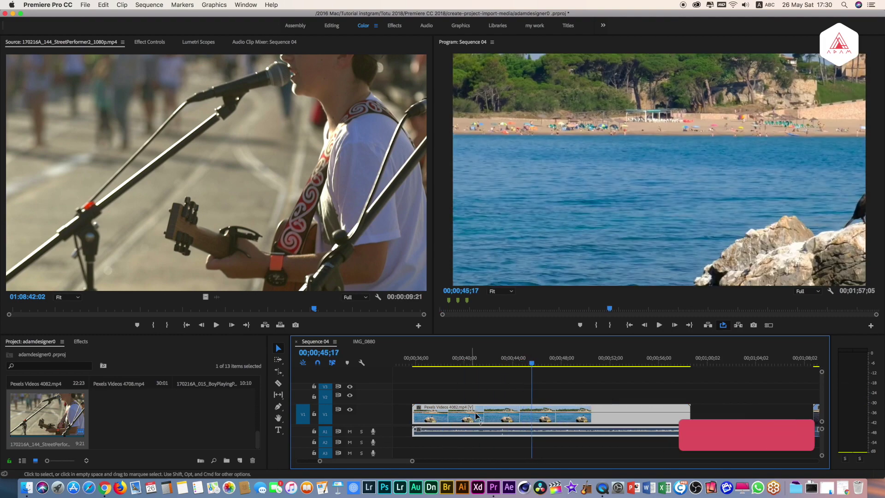
{"action": "right_click", "coordinate": [502, 418]}
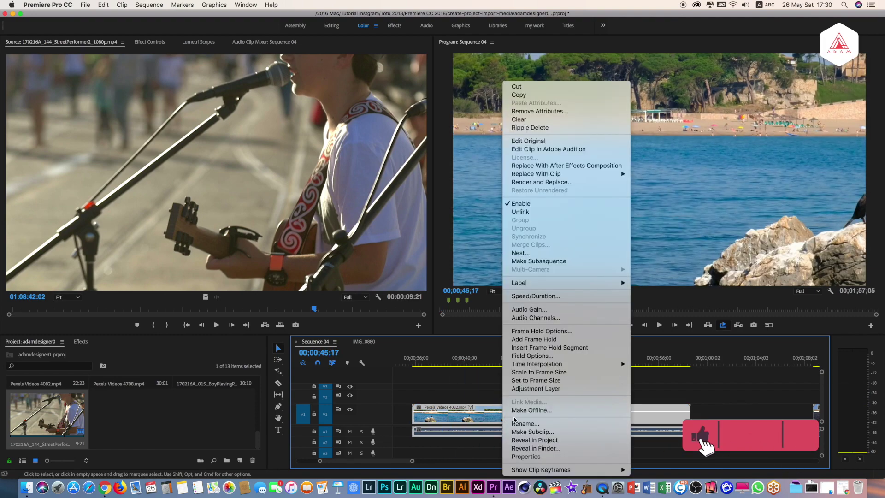
{"action": "left_click", "coordinate": [537, 374]}
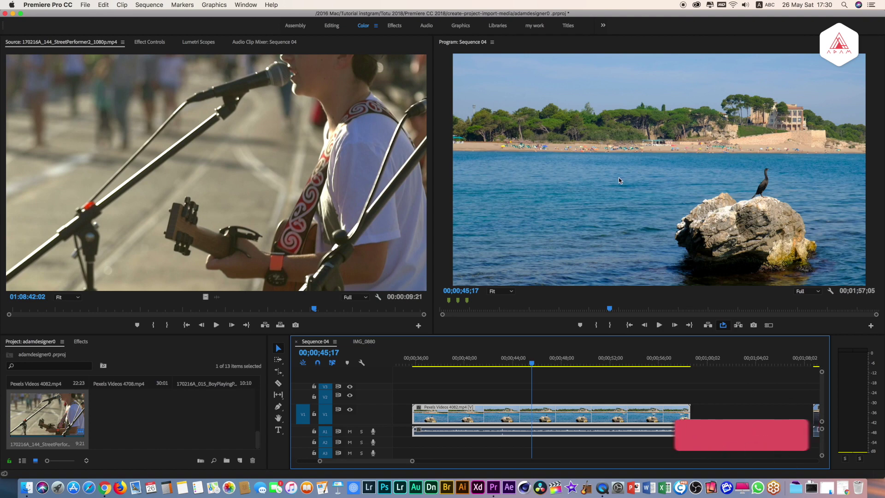
Find Mirror under Video Effects > Distort by searching 'mir', and drop it on the beach clip.
{"action": "left_click", "coordinate": [81, 343]}
{"action": "scroll", "coordinate": [92, 440], "scroll_direction": "up", "scroll_amount": 5}
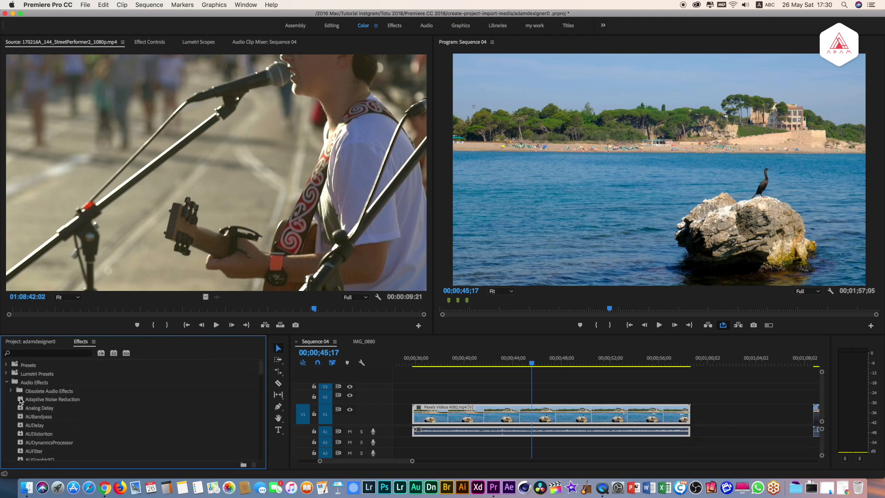
{"action": "left_click", "coordinate": [6, 383]}
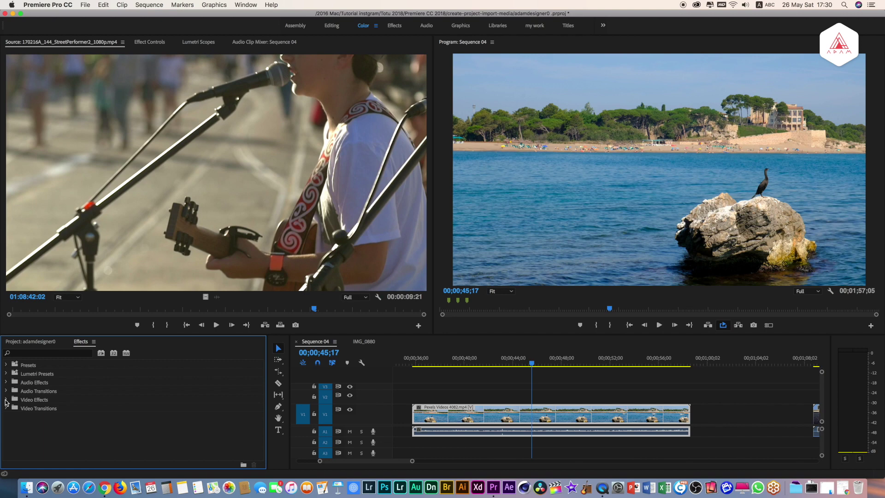
{"action": "left_click", "coordinate": [6, 400]}
{"action": "scroll", "coordinate": [14, 442], "scroll_direction": "down", "scroll_amount": 2}
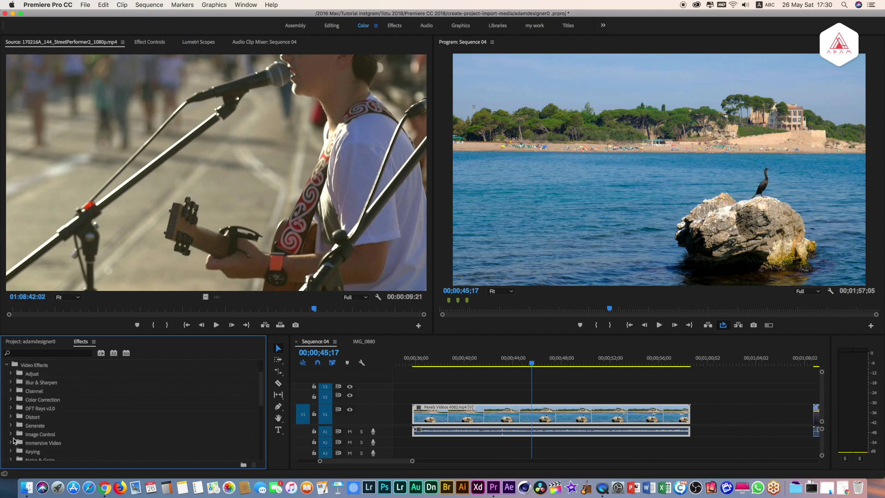
{"action": "left_click", "coordinate": [10, 417]}
{"action": "scroll", "coordinate": [14, 422], "scroll_direction": "down", "scroll_amount": 2}
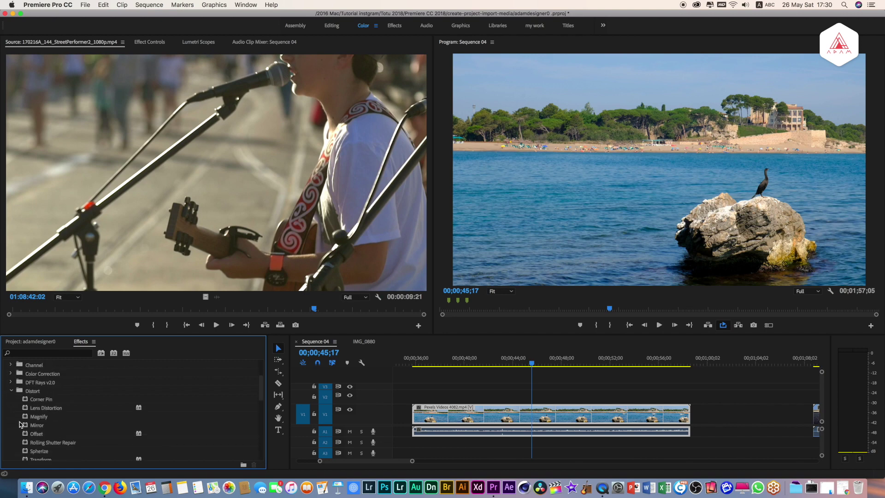
{"action": "left_click", "coordinate": [39, 352]}
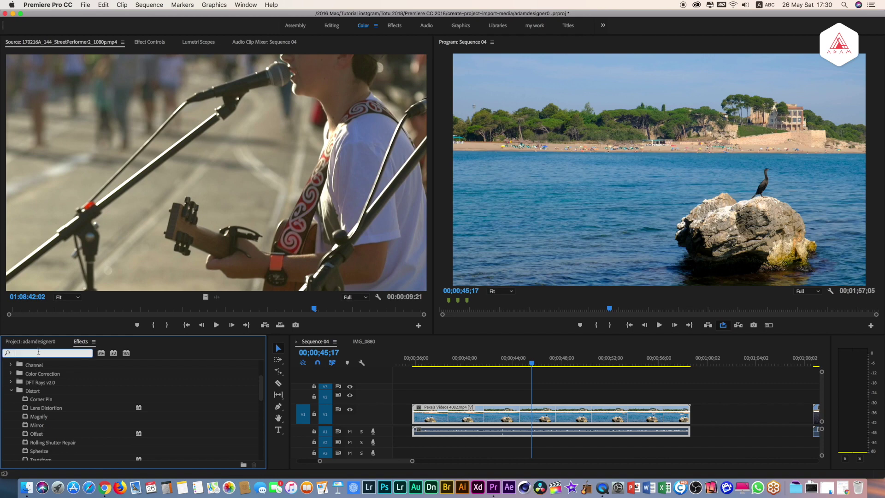
{"action": "type", "text": "mi"}
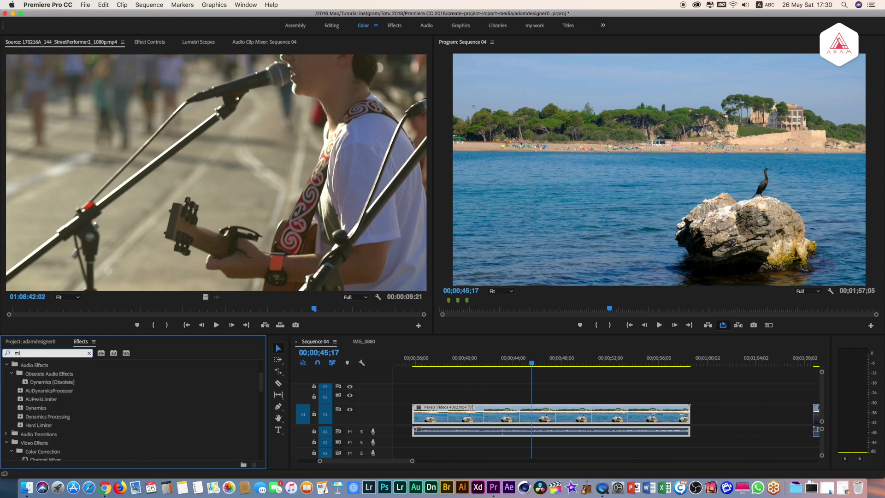
{"action": "type", "text": "r"}
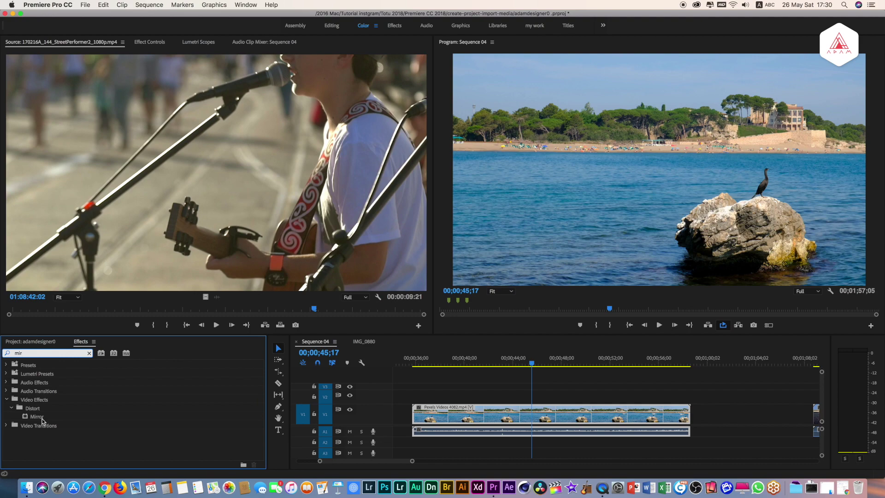
{"action": "left_click_drag", "start_coordinate": [41, 418], "coordinate": [526, 417]}
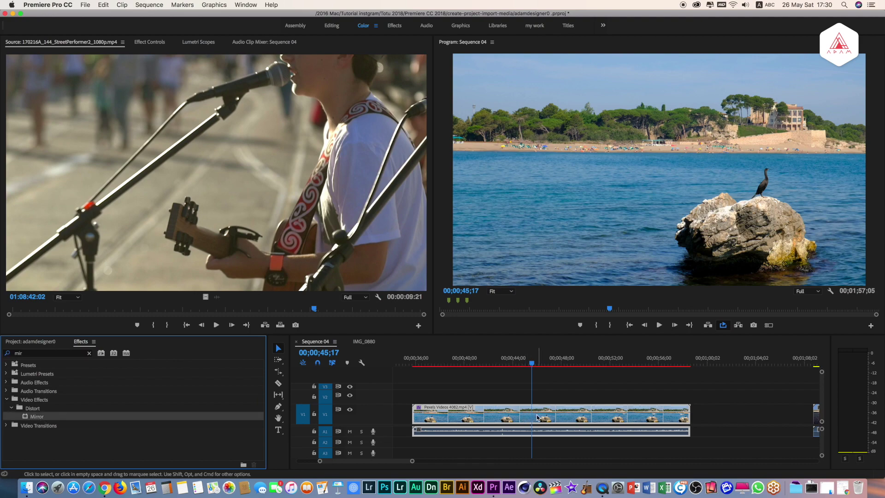
Set the beach clip's Mirror Reflection Center X to 2758 and Reflection Angle to -90°.
{"action": "left_click", "coordinate": [145, 44]}
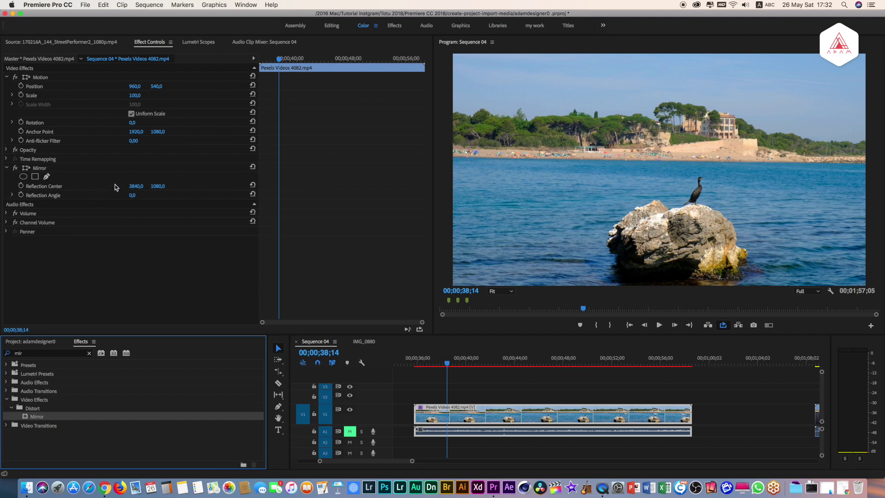
{"action": "left_click_drag", "start_coordinate": [137, 186], "coordinate": [103, 187]}
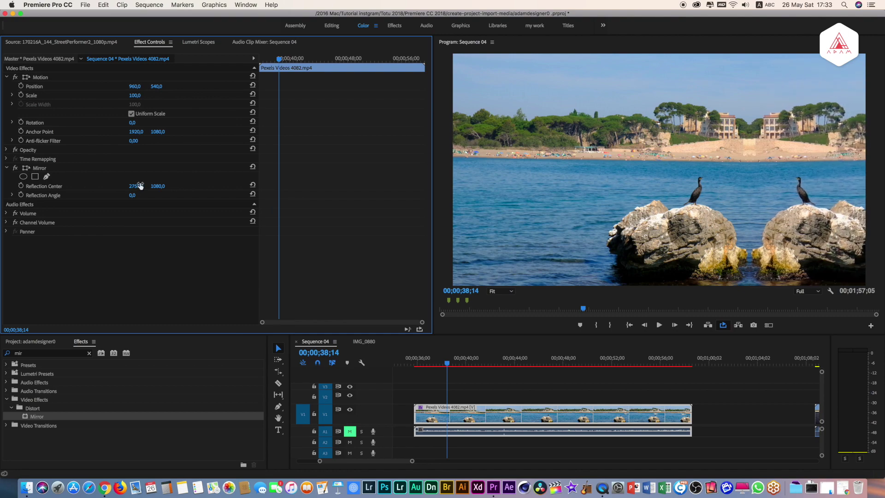
{"action": "left_click_drag", "start_coordinate": [446, 363], "coordinate": [481, 367]}
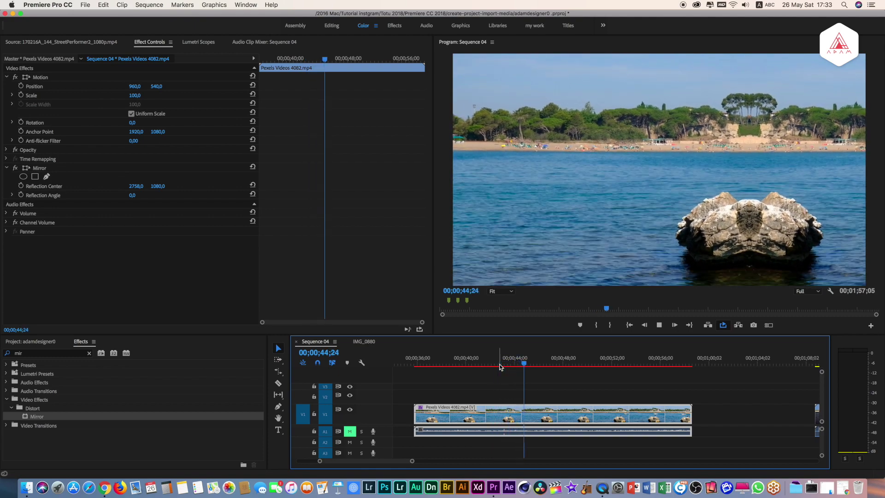
{"action": "left_click_drag", "start_coordinate": [500, 366], "coordinate": [465, 365]}
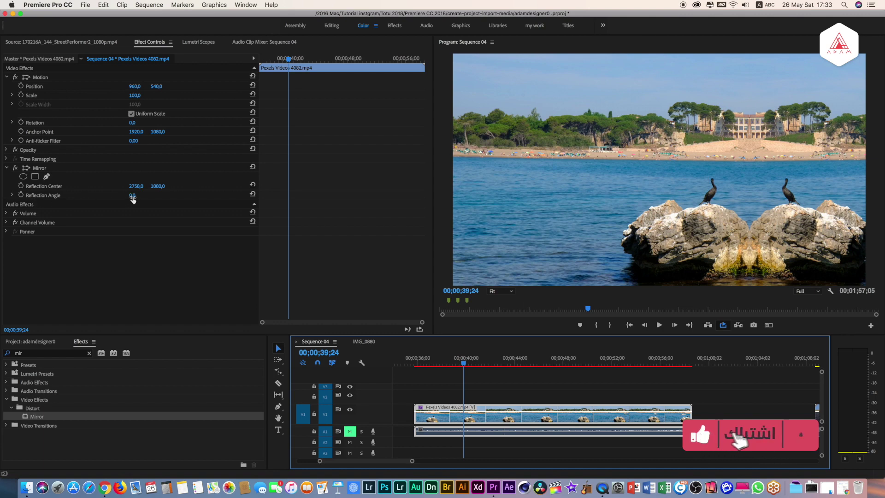
{"action": "left_click_drag", "start_coordinate": [132, 196], "coordinate": [92, 196]}
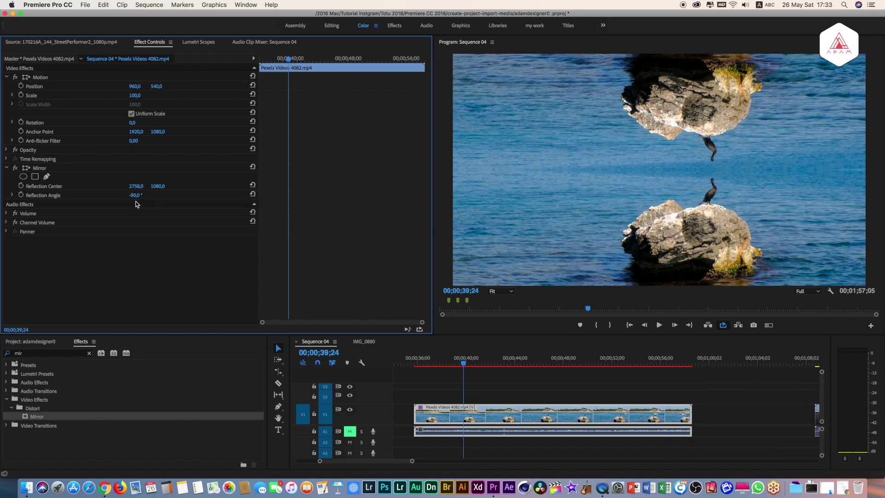
{"action": "left_click", "coordinate": [418, 364]}
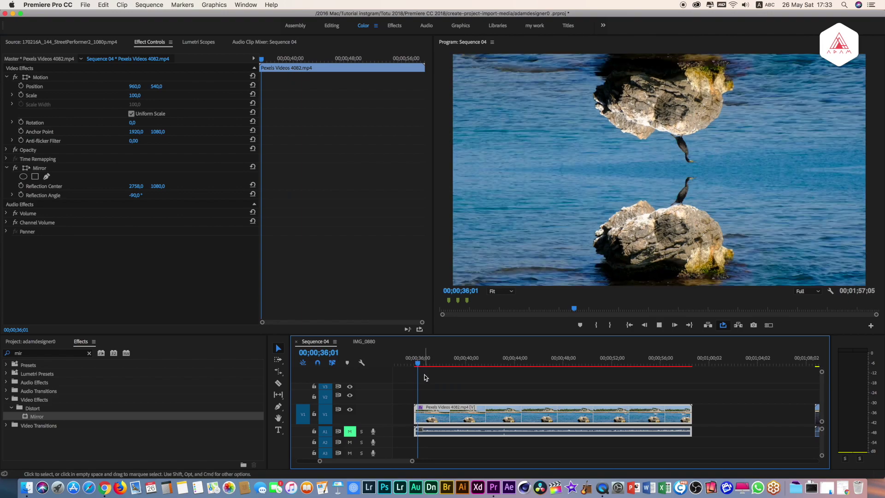
{"action": "key", "text": "space"}
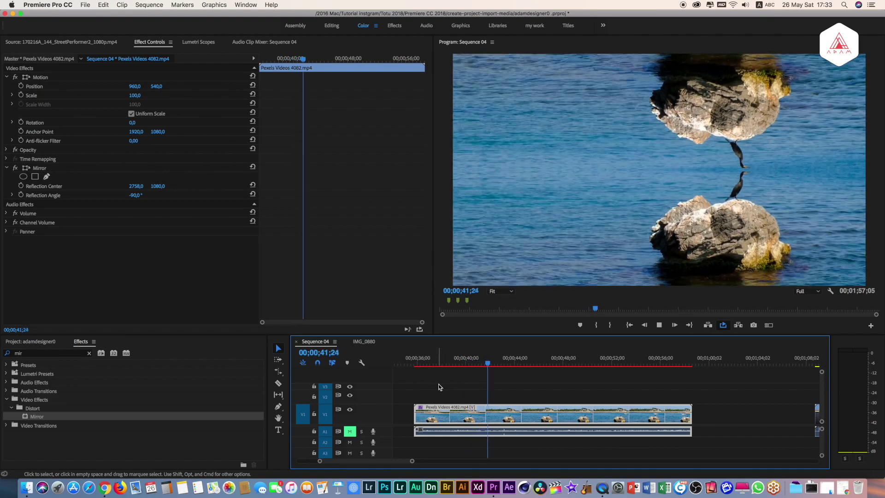
{"action": "key", "text": "space"}
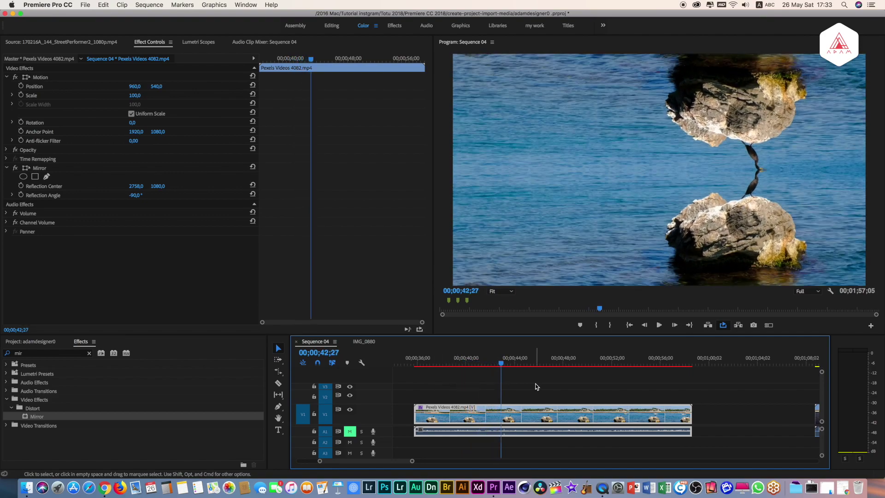
{"action": "left_click", "coordinate": [496, 364]}
{"action": "left_click_drag", "start_coordinate": [496, 364], "coordinate": [496, 364]}
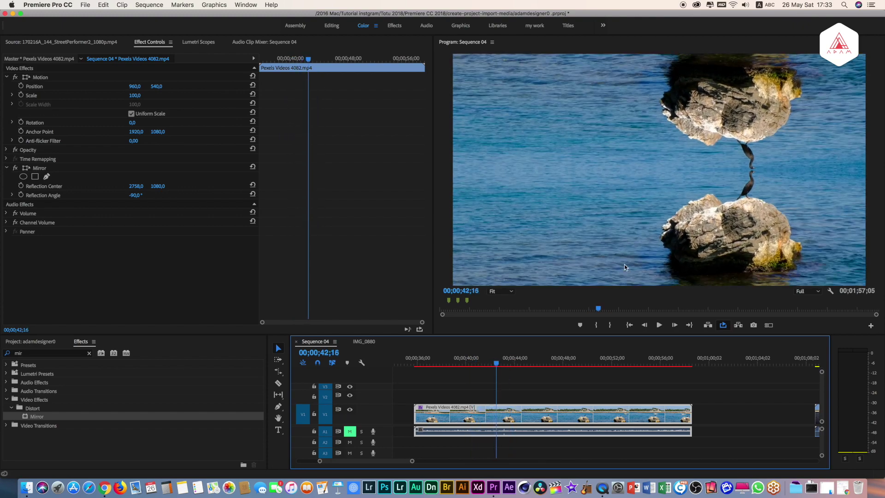
{"action": "left_click_drag", "start_coordinate": [494, 364], "coordinate": [439, 364]}
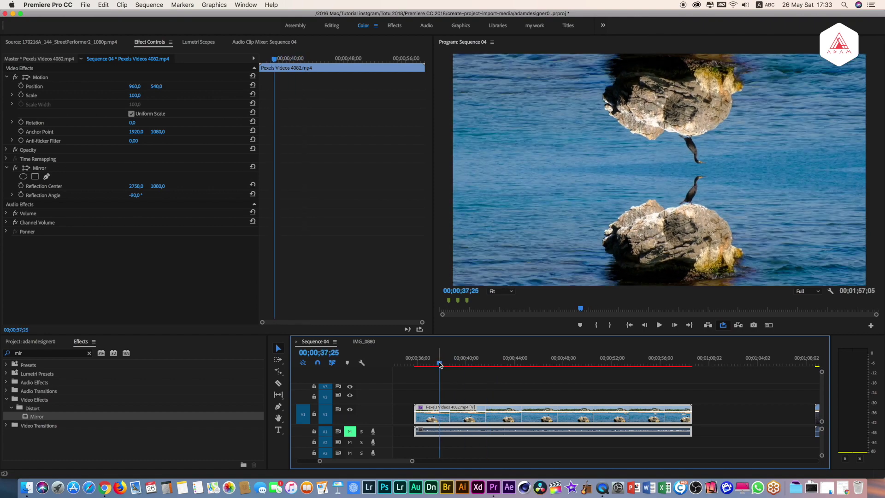
Keyframe the Mirror Reflection Center, animating Y from 1080 to 991 by about 43 seconds.
{"action": "left_click", "coordinate": [21, 187]}
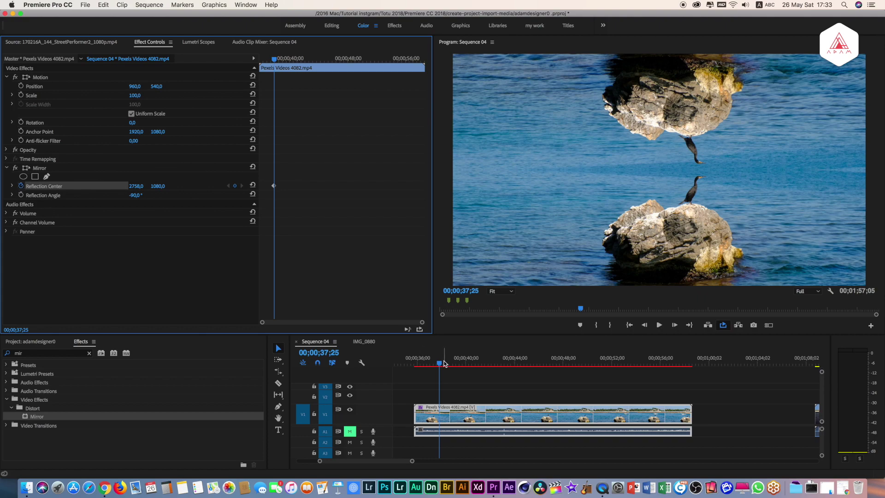
{"action": "left_click_drag", "start_coordinate": [444, 364], "coordinate": [504, 366]}
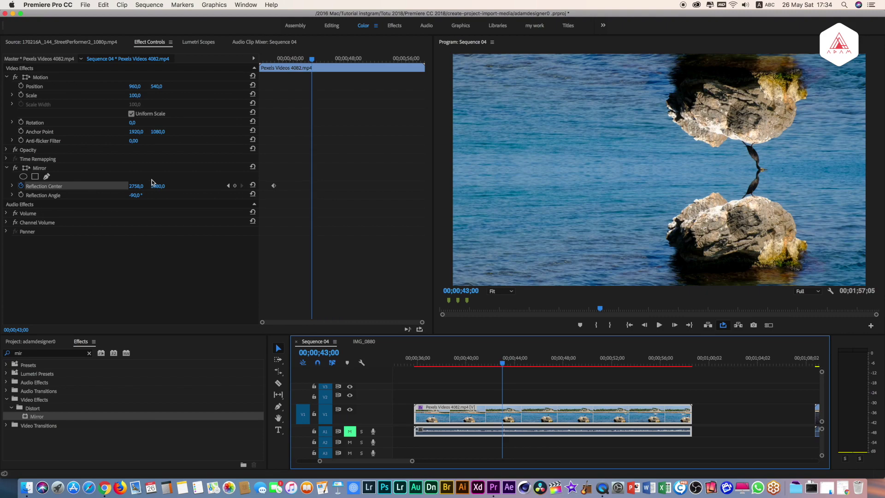
{"action": "left_click_drag", "start_coordinate": [156, 186], "coordinate": [116, 187]}
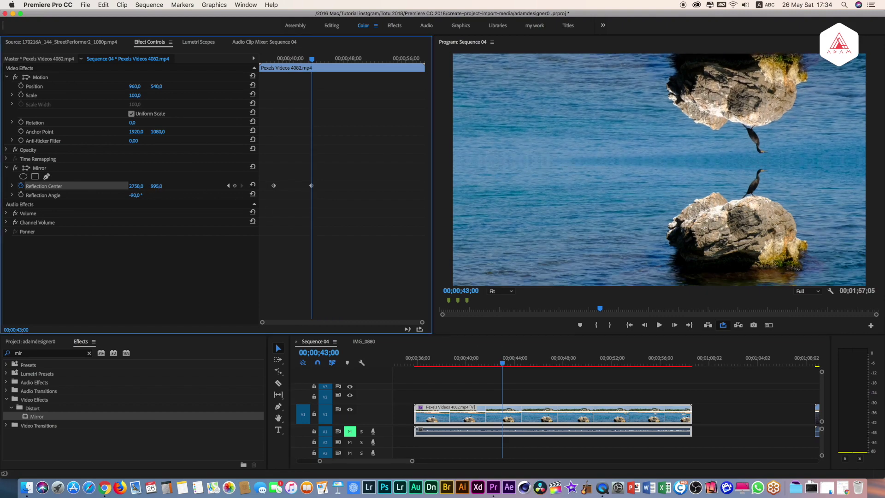
{"action": "left_click_drag", "start_coordinate": [507, 368], "coordinate": [538, 366]}
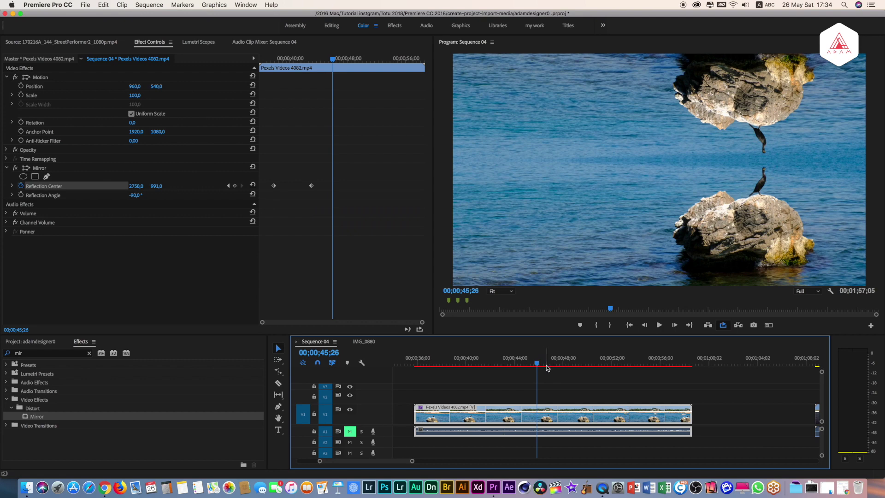
{"action": "left_click_drag", "start_coordinate": [546, 367], "coordinate": [541, 365]}
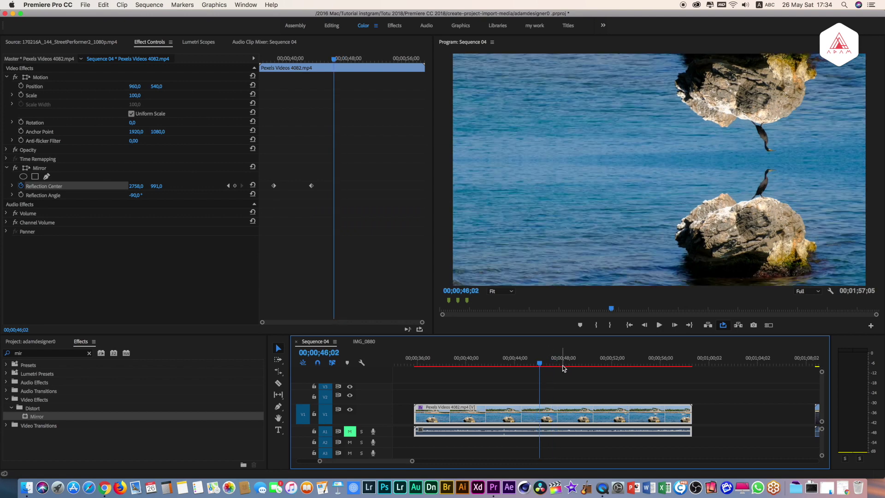
Move to the Pexels Videos 4708 sailboat clip in the timeline.
{"action": "scroll", "coordinate": [590, 381], "scroll_direction": "down", "scroll_amount": 10}
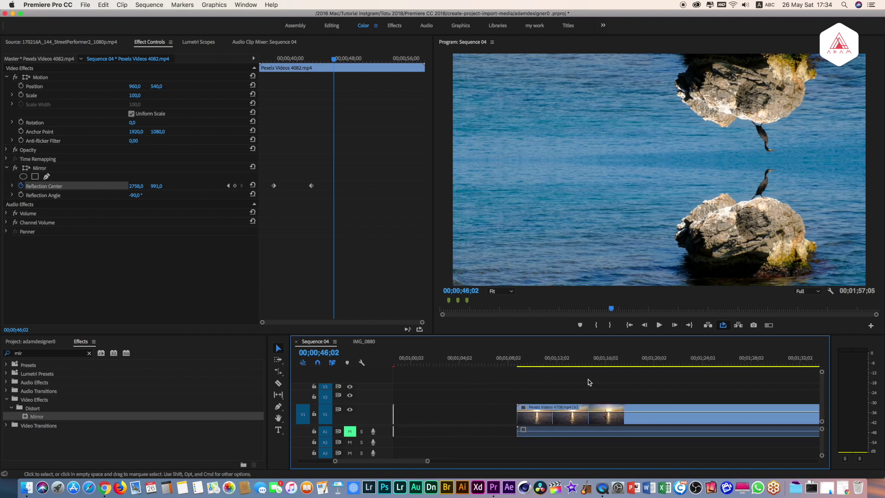
{"action": "scroll", "coordinate": [589, 382], "scroll_direction": "up", "scroll_amount": 5}
{"action": "left_click", "coordinate": [505, 362]}
{"action": "left_click", "coordinate": [474, 413]}
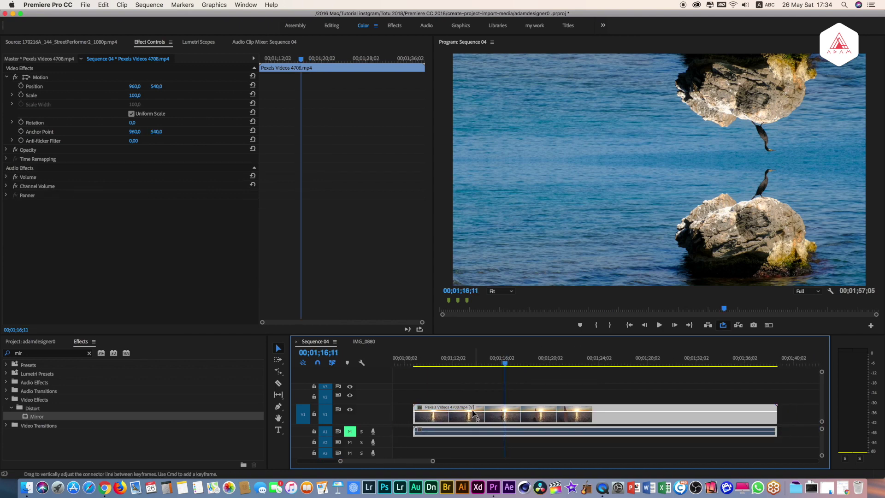
{"action": "left_click", "coordinate": [487, 401]}
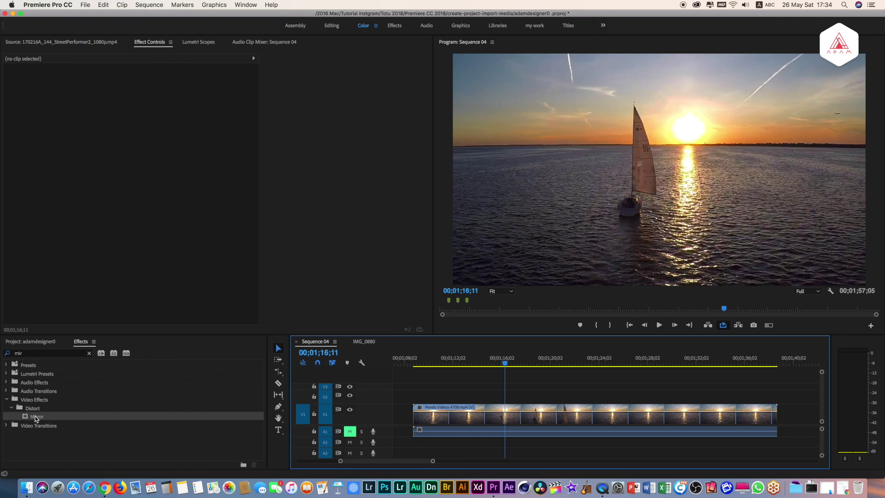
Apply Mirror to the sailboat clip with a 45° Reflection Angle and preview it.
{"action": "left_click_drag", "start_coordinate": [36, 419], "coordinate": [146, 410]}
{"action": "left_click_drag", "start_coordinate": [441, 397], "coordinate": [501, 421]}
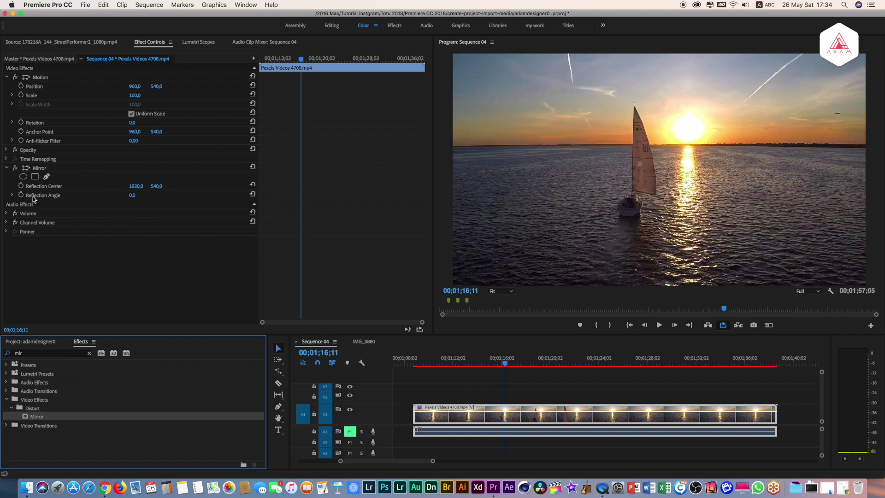
{"action": "left_click", "coordinate": [133, 196]}
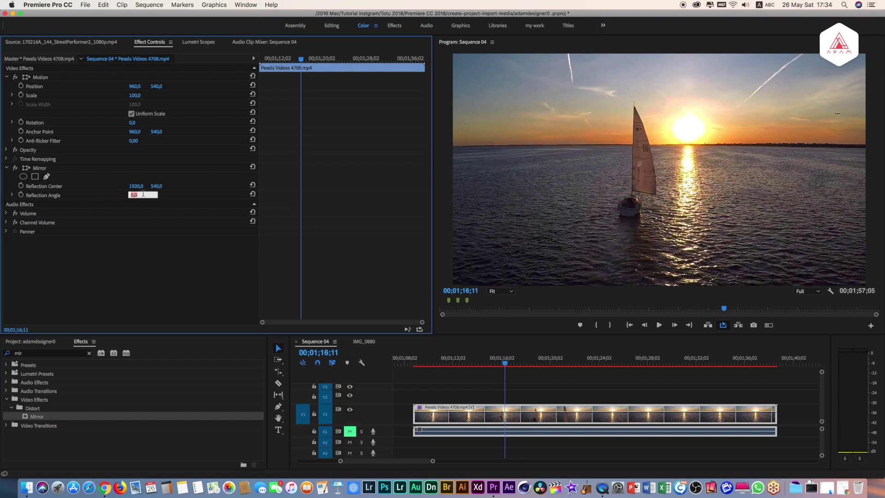
{"action": "type", "text": "45"}
{"action": "key", "text": "Return"}
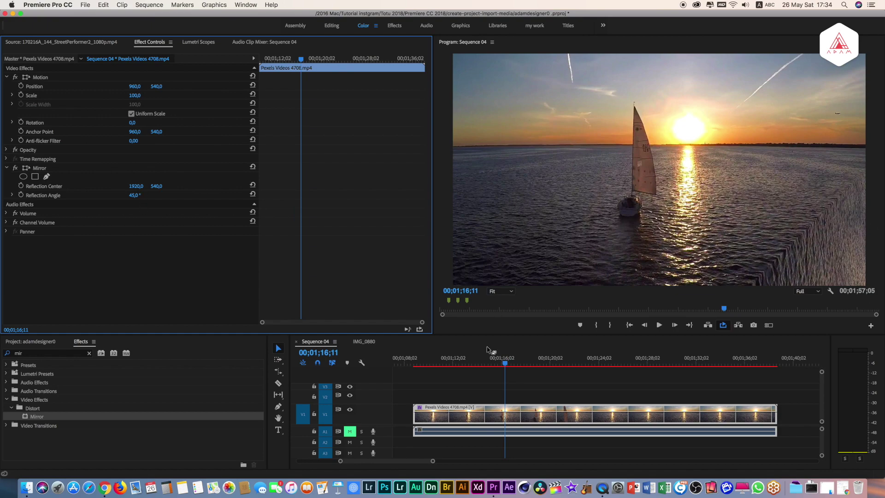
{"action": "key", "text": "space"}
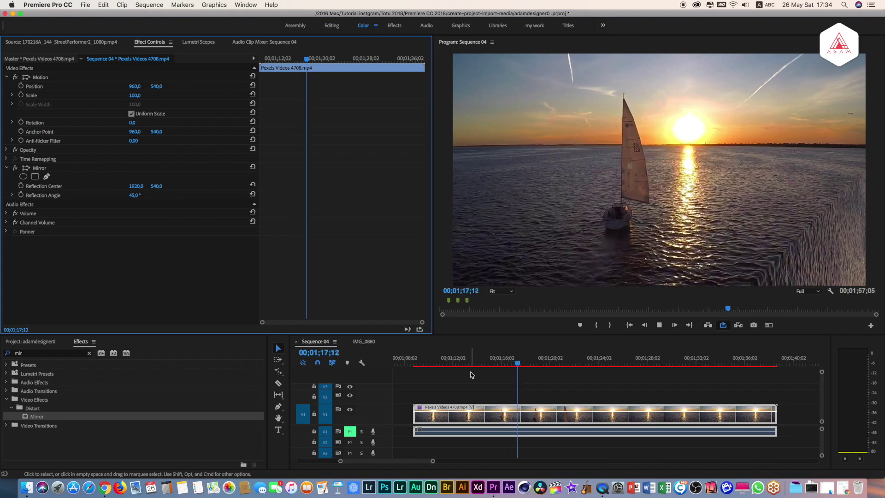
{"action": "key", "text": "space"}
Set Reflection Center X to 1102, Scale Width to 122, Position X to 1090, then preview.
{"action": "mouse_move", "coordinate": [136, 186]}
{"action": "left_mouse_down"}
{"action": "mouse_move", "coordinate": [106, 186]}
{"action": "mouse_move", "coordinate": [122, 186]}
{"action": "left_mouse_up"}
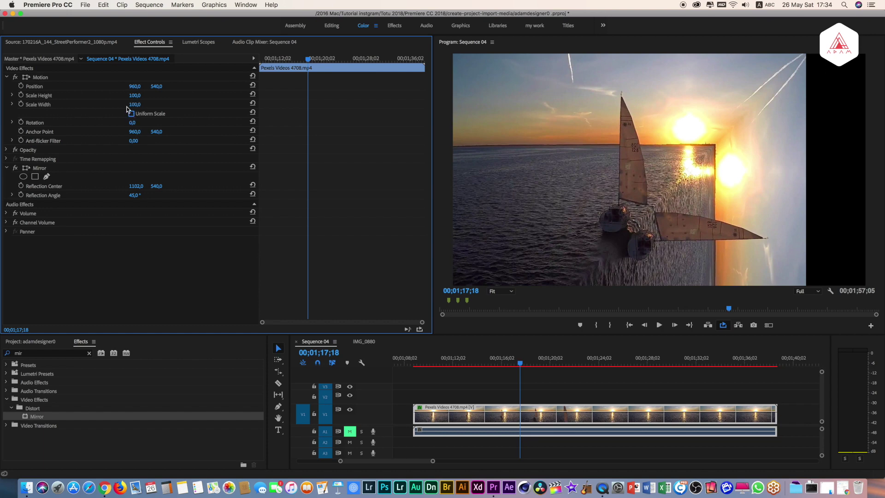
{"action": "left_click", "coordinate": [140, 104]}
{"action": "type", "text": "12"}
{"action": "key", "text": "Return"}
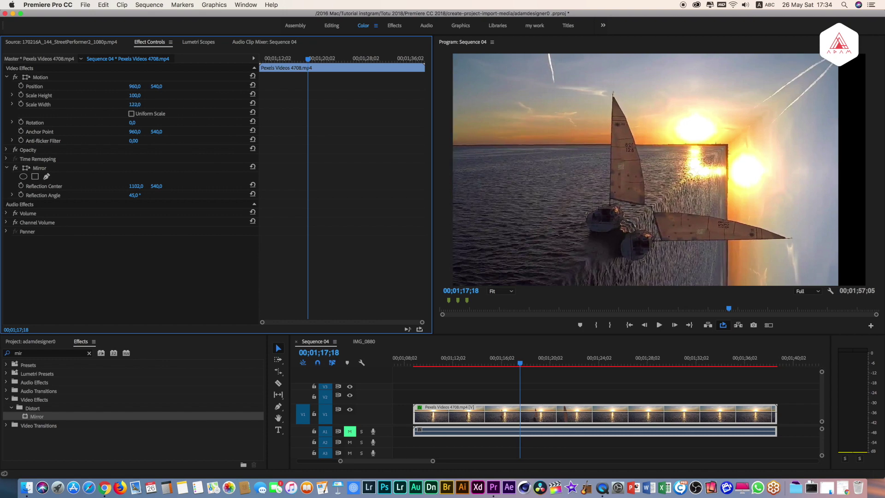
{"action": "left_click_drag", "start_coordinate": [132, 87], "coordinate": [192, 86]}
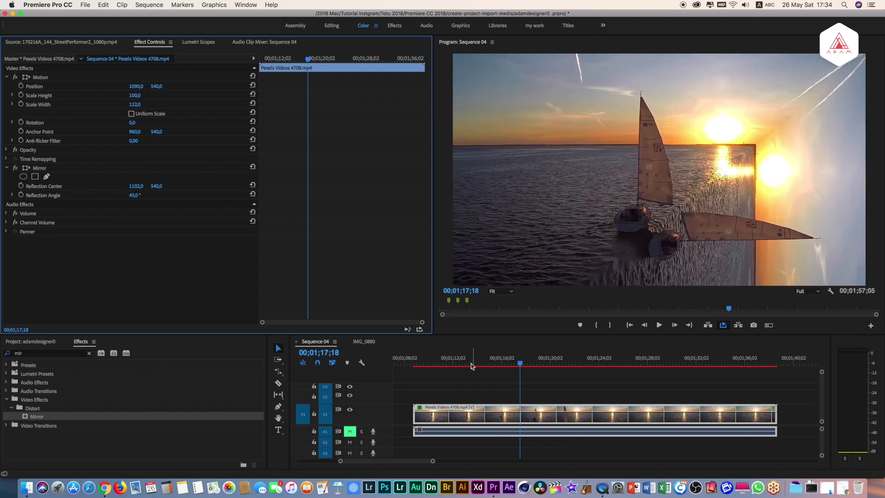
{"action": "key", "text": "space"}
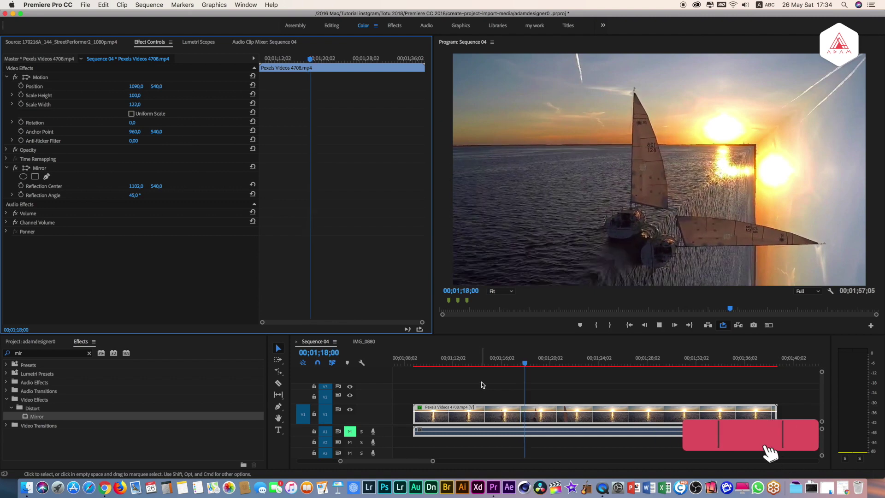
{"action": "left_click", "coordinate": [422, 363]}
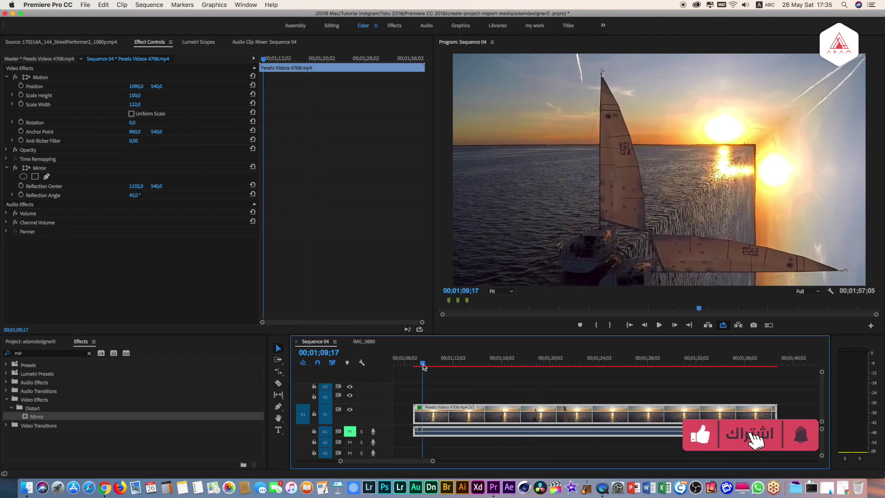
{"action": "key", "text": "space"}
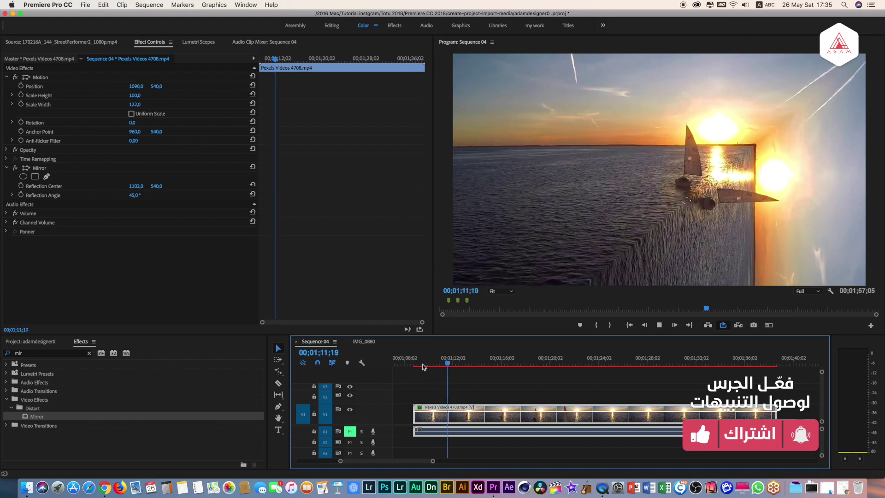
{"action": "key", "text": "space"}
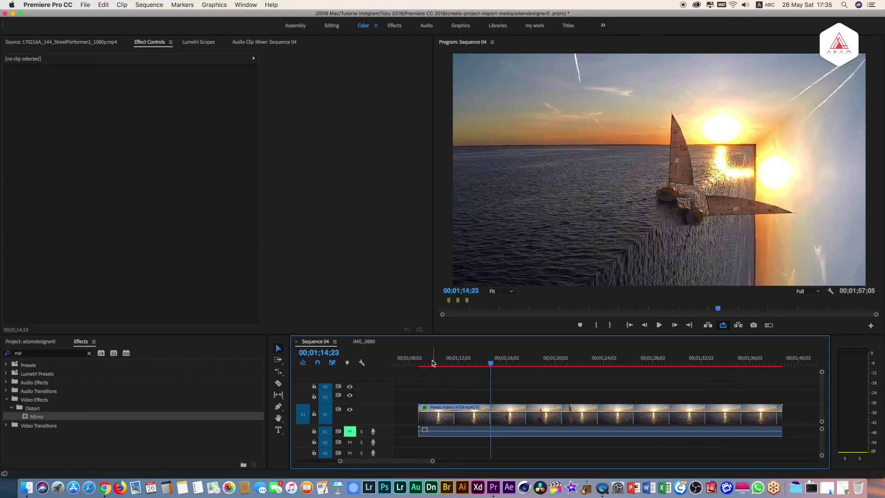
{"action": "left_click_drag", "start_coordinate": [432, 362], "coordinate": [427, 362]}
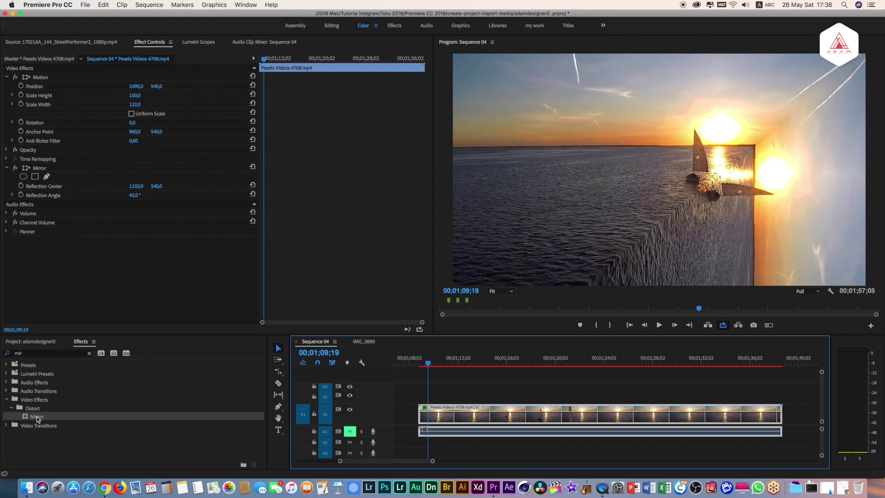
Add a second Mirror centred at X 1295 and move the sailboat clip to Position X 755.
{"action": "left_click_drag", "start_coordinate": [38, 417], "coordinate": [461, 417]}
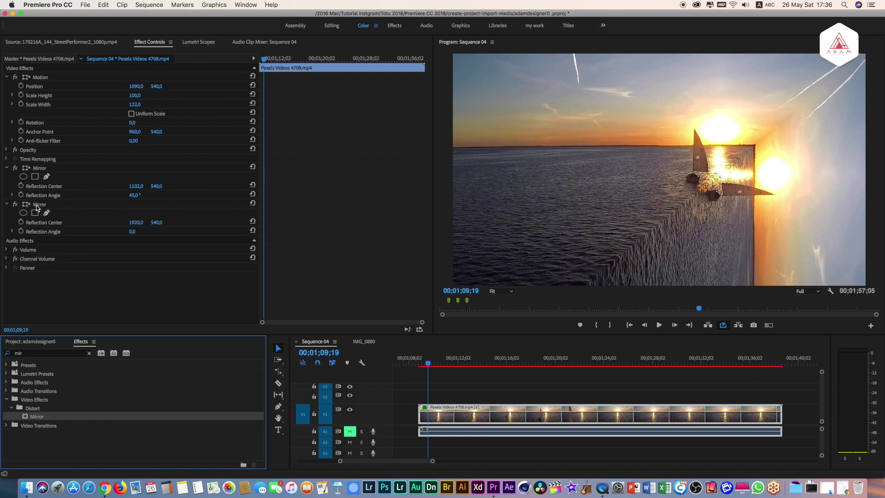
{"action": "left_click_drag", "start_coordinate": [136, 222], "coordinate": [138, 223]}
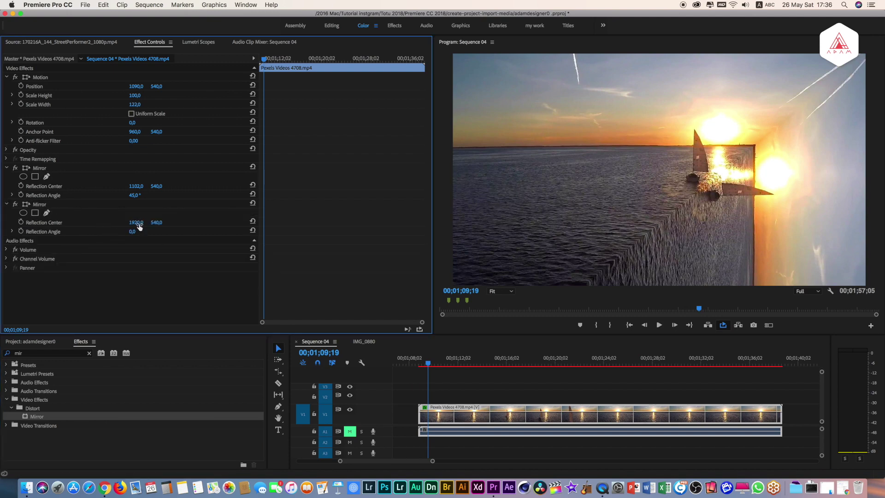
{"action": "left_click_drag", "start_coordinate": [136, 222], "coordinate": [124, 223]}
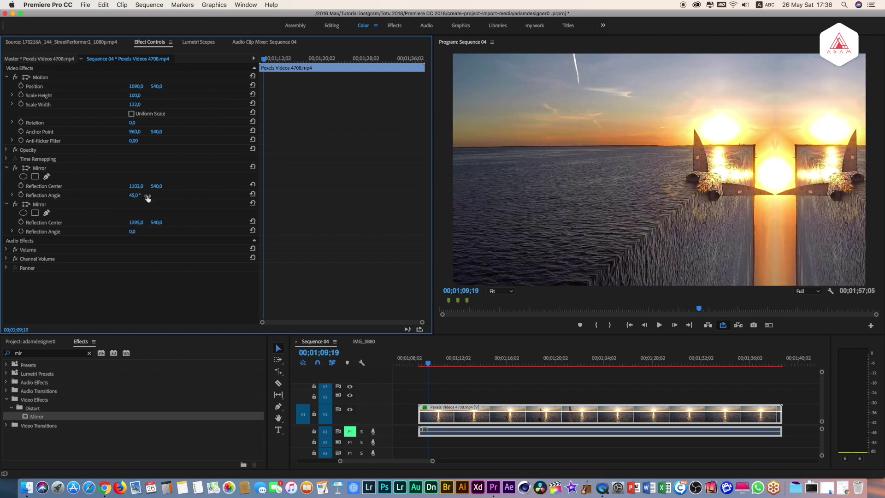
{"action": "mouse_move", "coordinate": [135, 87]}
{"action": "left_mouse_down"}
{"action": "mouse_move", "coordinate": [115, 88]}
{"action": "mouse_move", "coordinate": [141, 86]}
{"action": "left_mouse_up"}
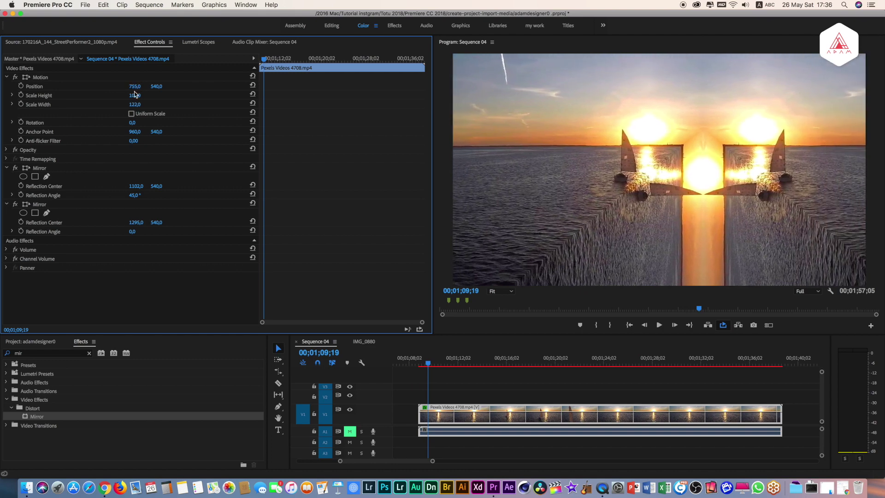
{"action": "left_click_drag", "start_coordinate": [428, 367], "coordinate": [420, 367]}
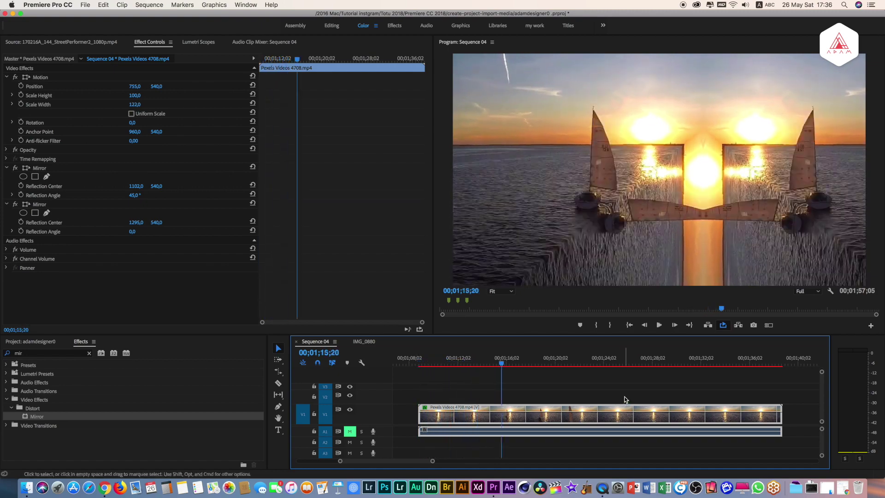
{"action": "key", "text": "space"}
Apply Mirror to the piano clip with Reflection Center X at 1335.
{"action": "scroll", "coordinate": [626, 395], "scroll_direction": "right", "scroll_amount": 5}
{"action": "left_click_drag", "start_coordinate": [523, 370], "coordinate": [502, 364]}
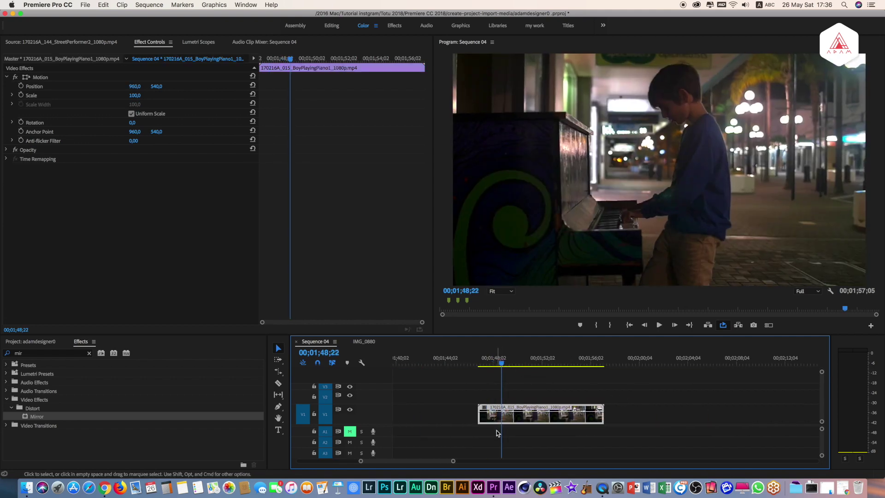
{"action": "left_click", "coordinate": [41, 417]}
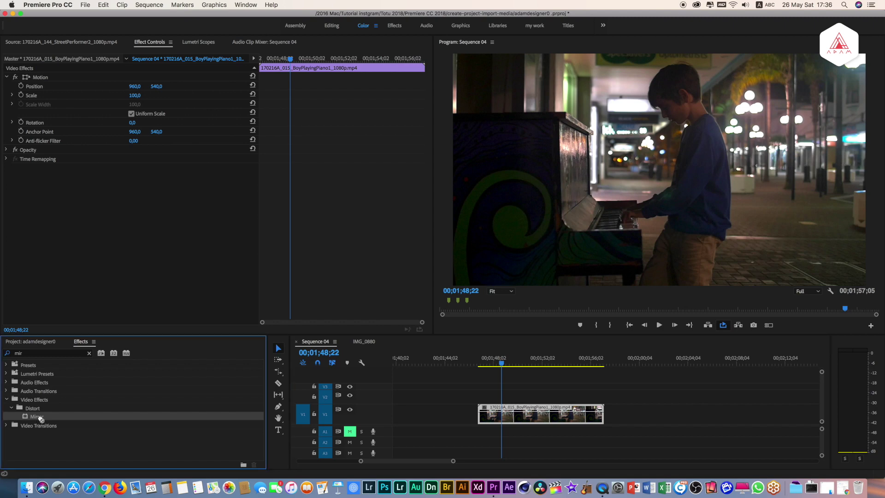
{"action": "left_click_drag", "start_coordinate": [459, 408], "coordinate": [482, 414]}
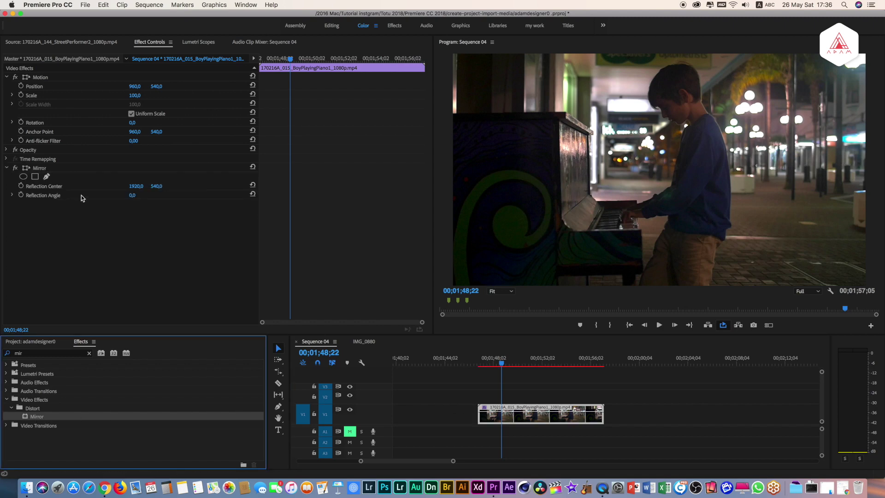
{"action": "left_click_drag", "start_coordinate": [137, 189], "coordinate": [83, 189]}
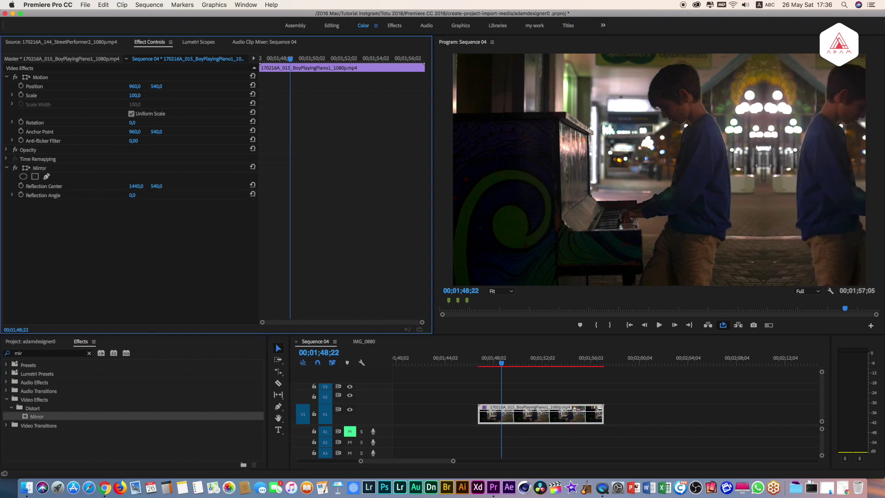
{"action": "left_click_drag", "start_coordinate": [136, 185], "coordinate": [117, 186]}
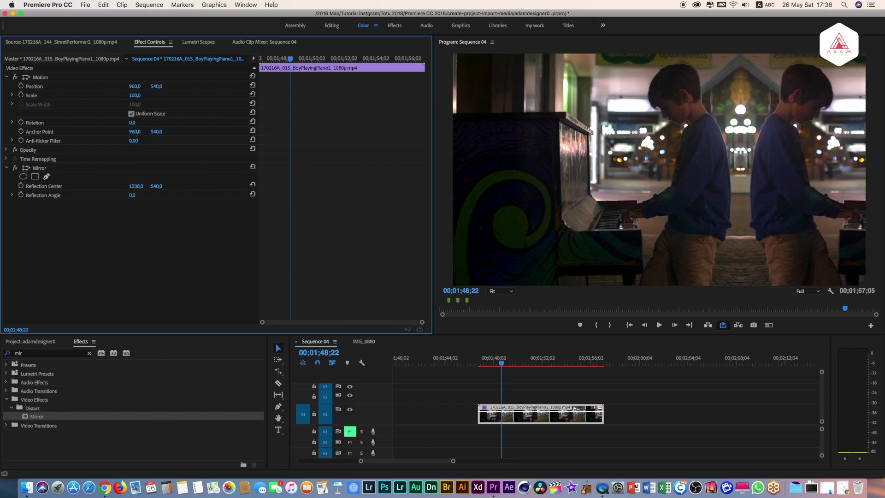
{"action": "left_click_drag", "start_coordinate": [136, 186], "coordinate": [136, 185]}
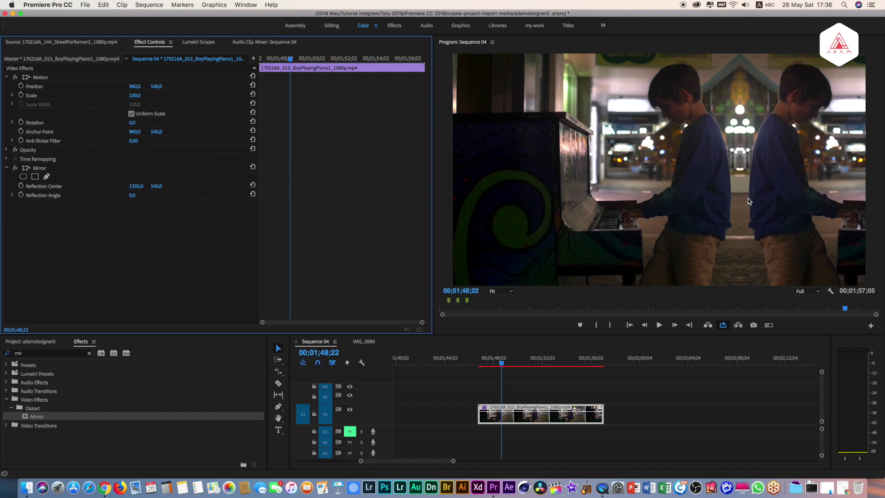
{"action": "left_click_drag", "start_coordinate": [34, 418], "coordinate": [50, 418]}
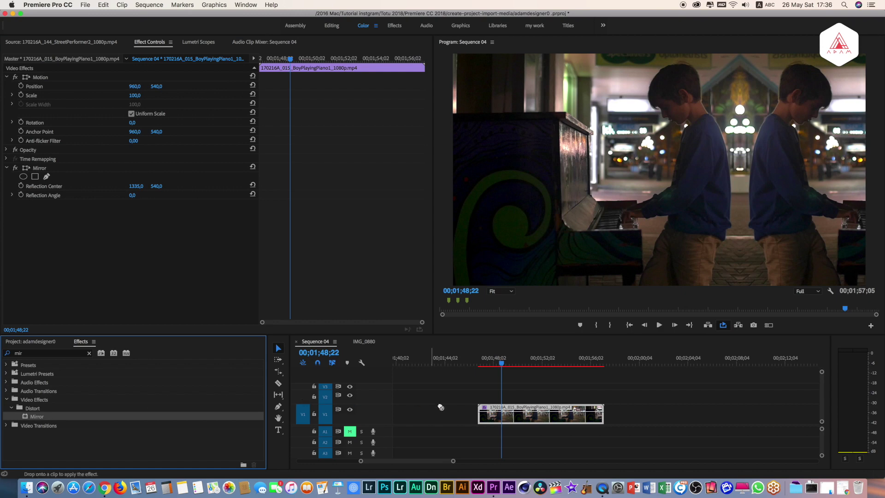
Add a second Mirror to the piano clip with centre X 655 and angle -180°.
{"action": "left_click_drag", "start_coordinate": [441, 407], "coordinate": [508, 414]}
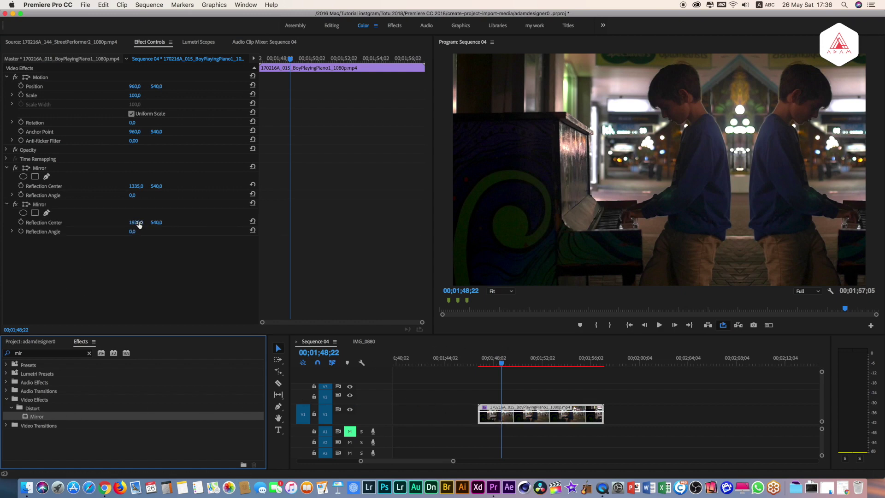
{"action": "mouse_move", "coordinate": [135, 222]}
{"action": "left_mouse_down"}
{"action": "mouse_move", "coordinate": [83, 222]}
{"action": "mouse_move", "coordinate": [136, 223]}
{"action": "left_mouse_up"}
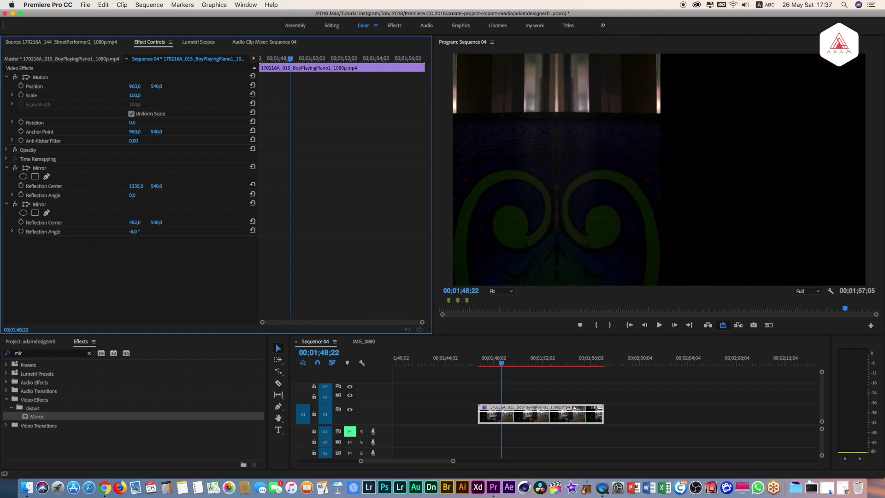
{"action": "left_click_drag", "start_coordinate": [133, 231], "coordinate": [53, 231]}
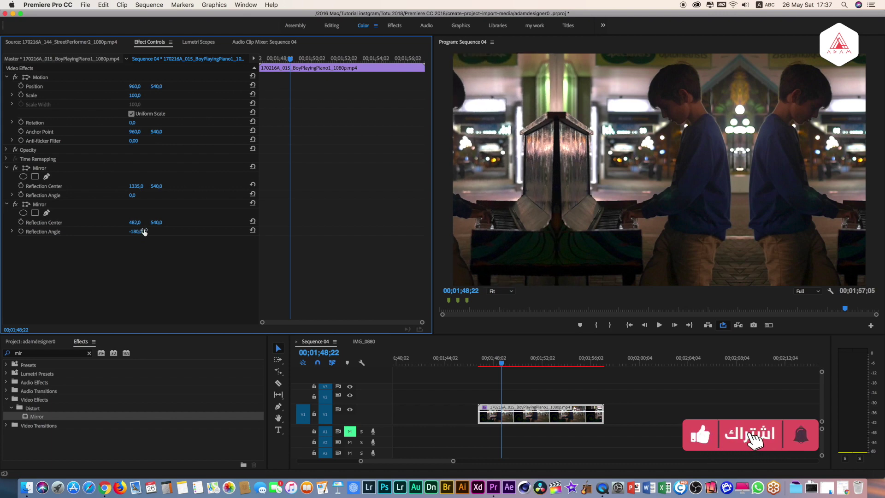
{"action": "left_click_drag", "start_coordinate": [135, 222], "coordinate": [159, 222]}
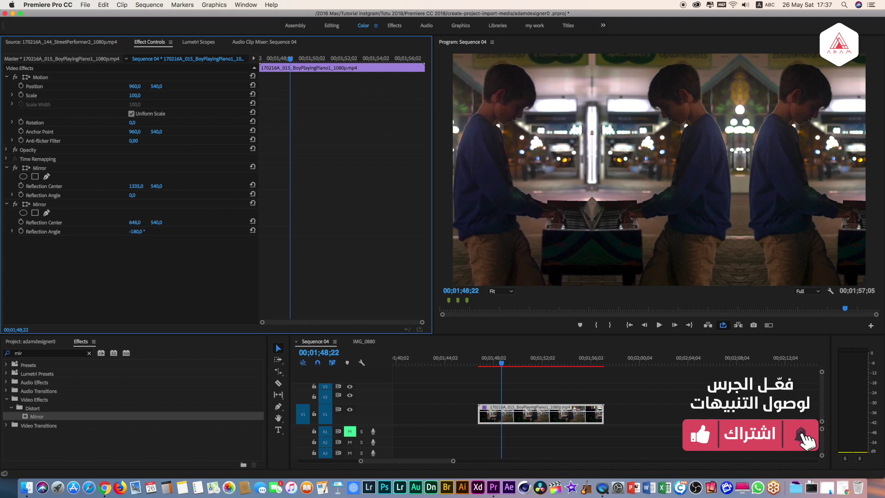
{"action": "left_click_drag", "start_coordinate": [158, 222], "coordinate": [160, 222]}
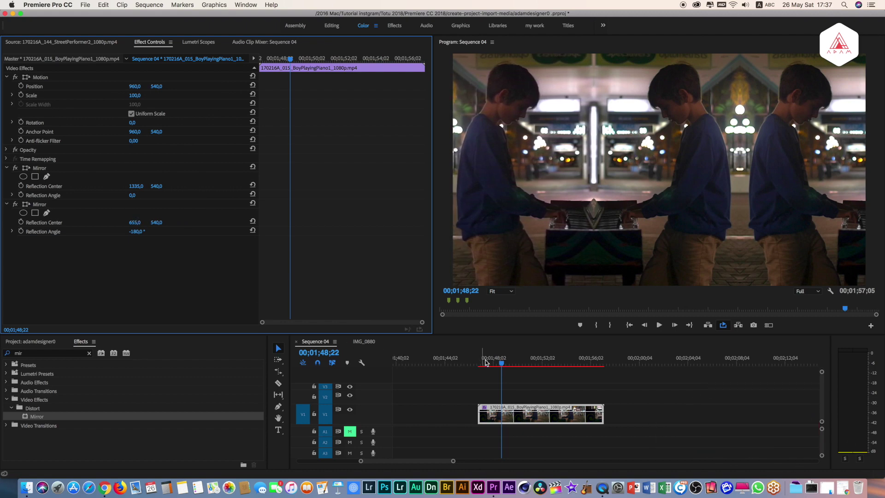
{"action": "left_click", "coordinate": [485, 364]}
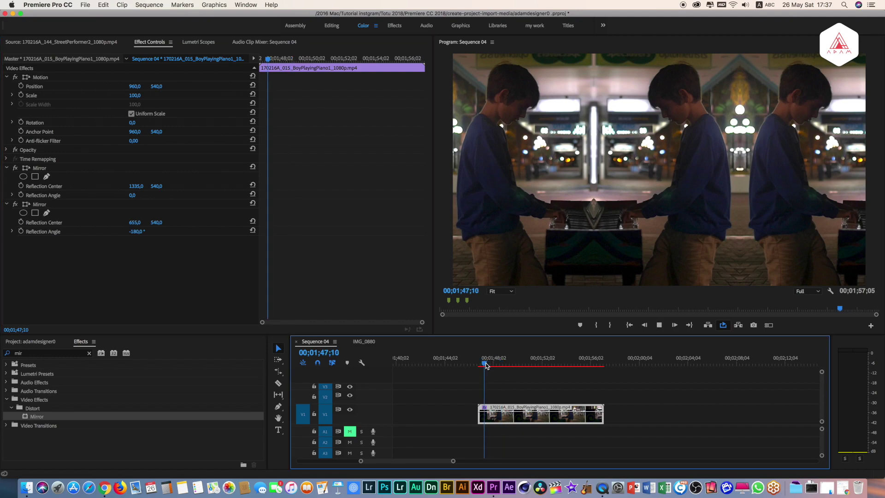